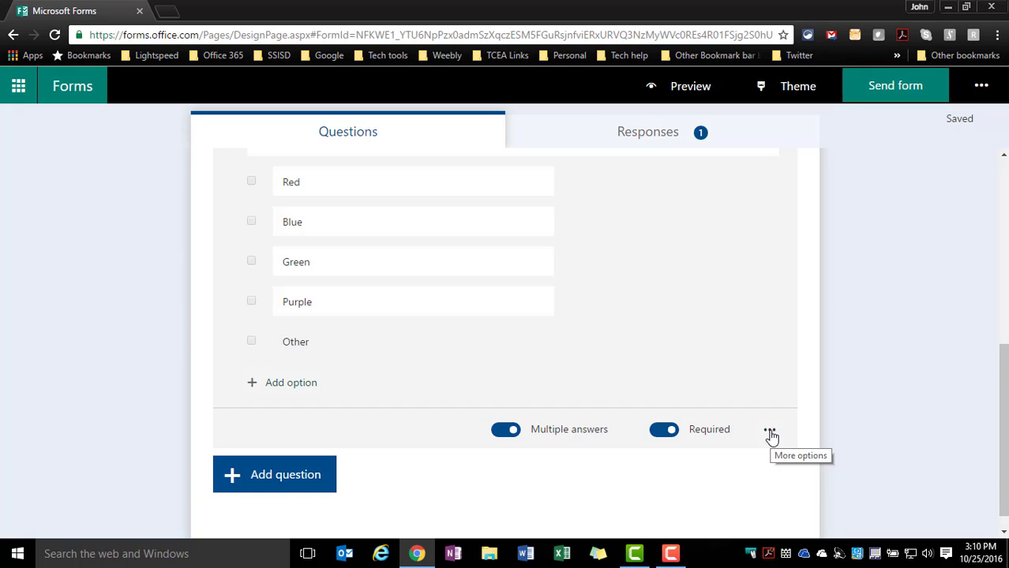
Convert the sunny-day sky color question to a quiz question and mark Red, Blue and Green as correct answers
left_click(769, 433)
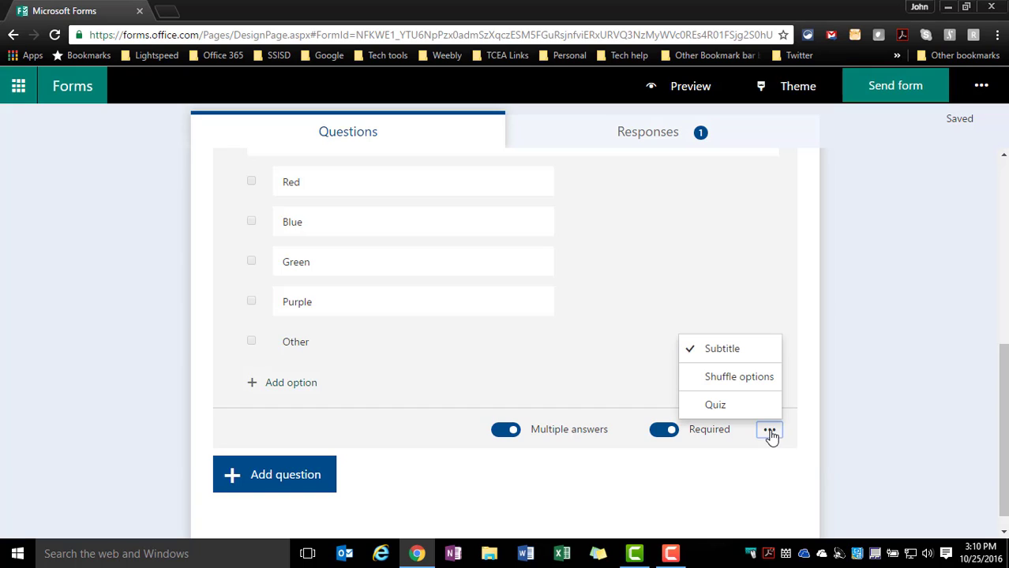
left_click(715, 405)
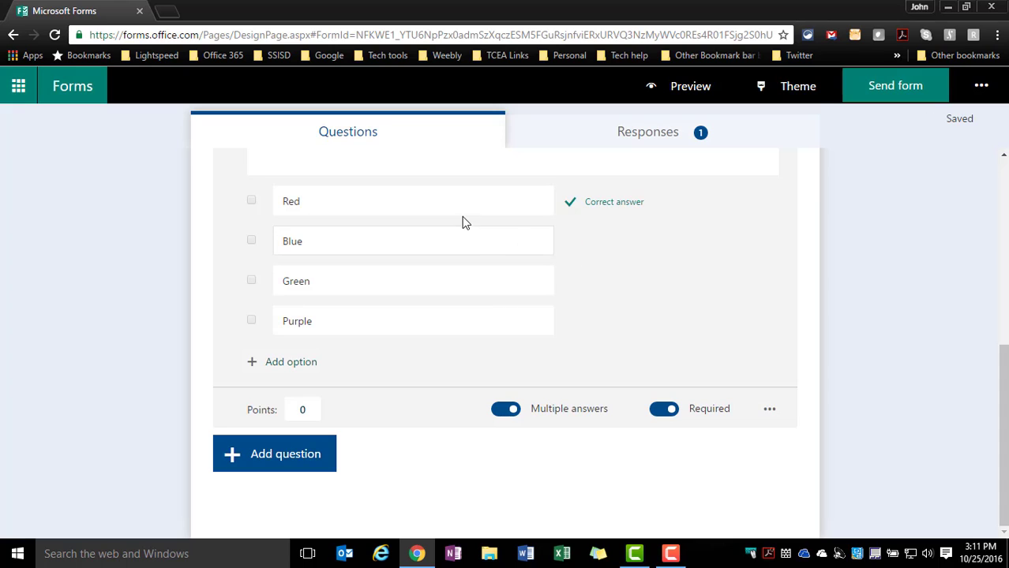
mouse_move(572, 213)
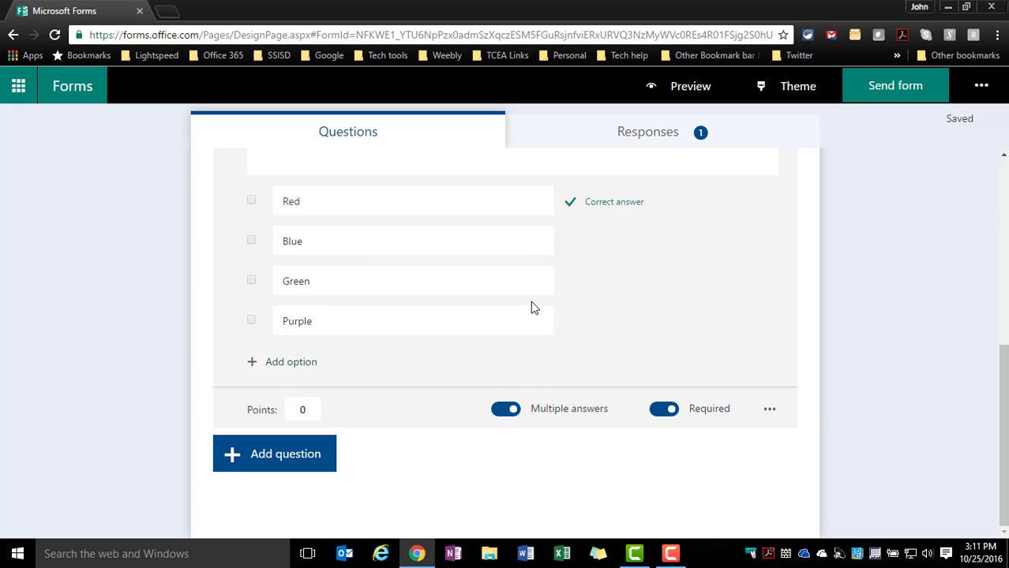
left_click(637, 203)
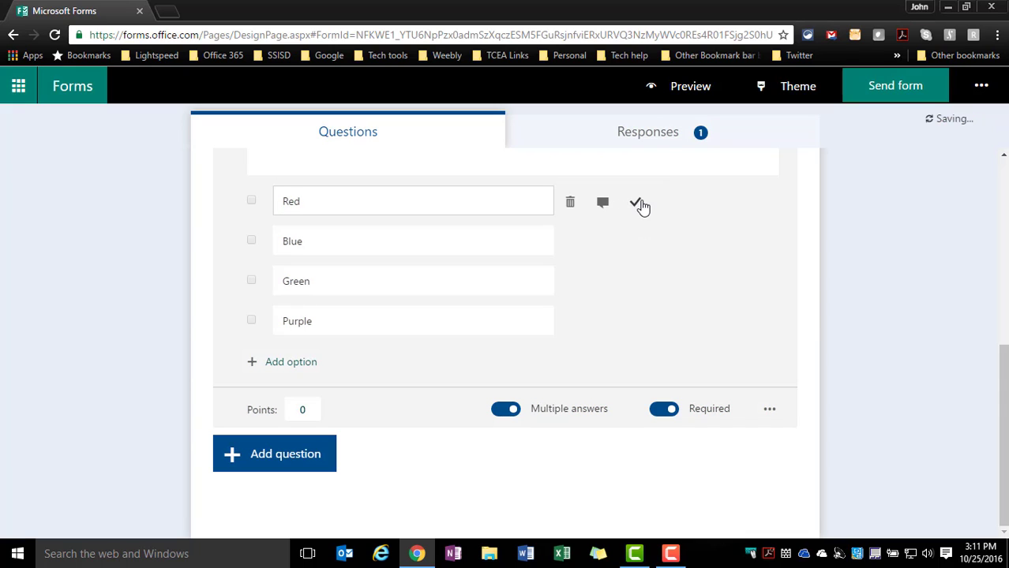
left_click(639, 203)
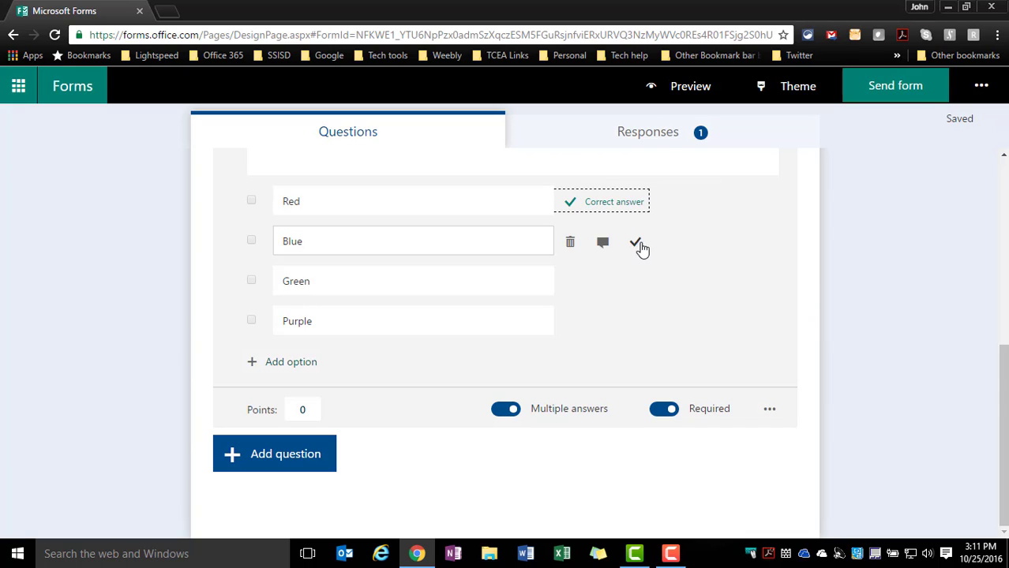
left_click(638, 244)
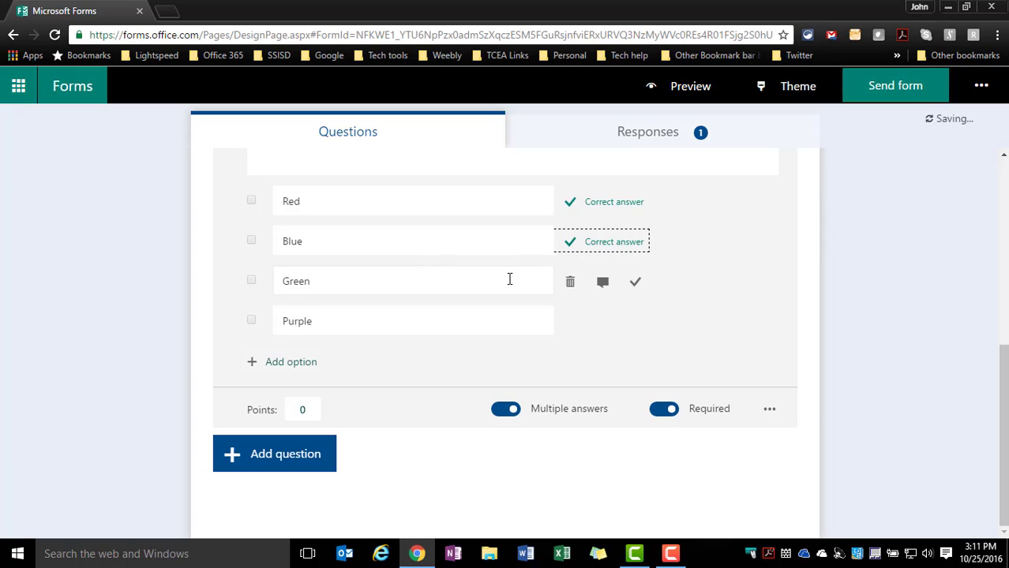
left_click(635, 282)
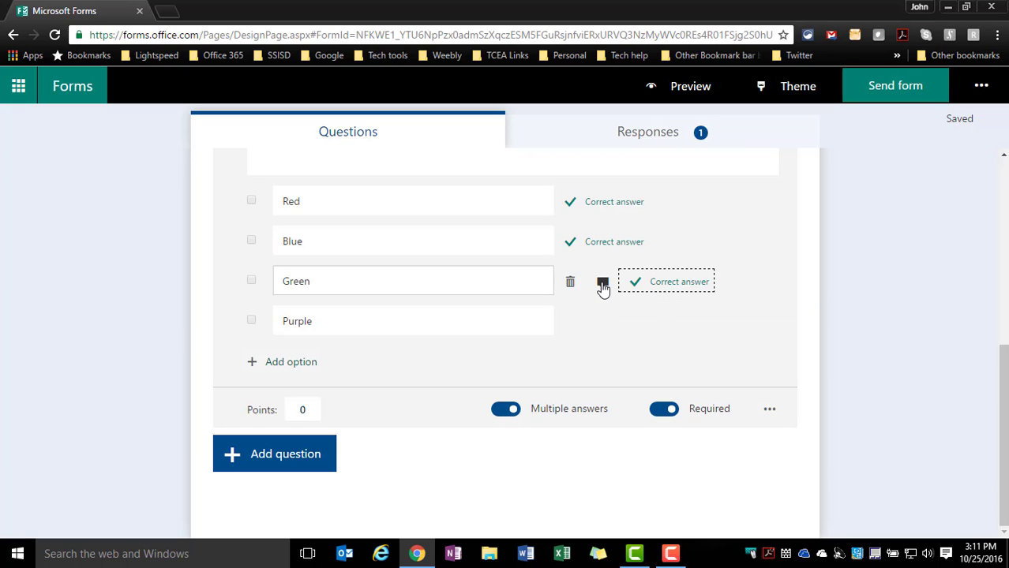
Add respondent messages to the answers: "Great job" for Red, "Great Job" for Blue and Green, and "This is not correct" for Purple
left_click(602, 286)
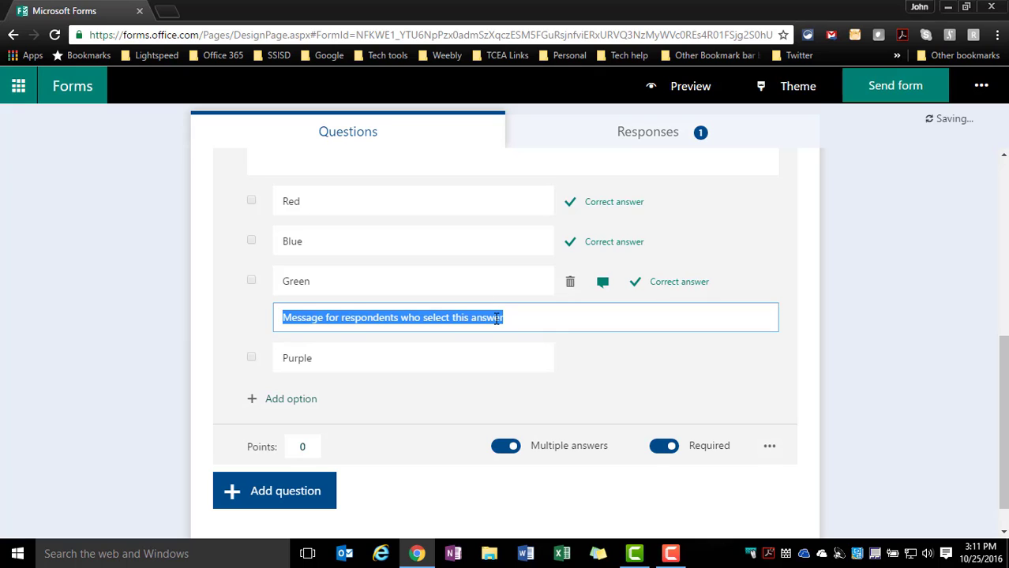
type("Great Job")
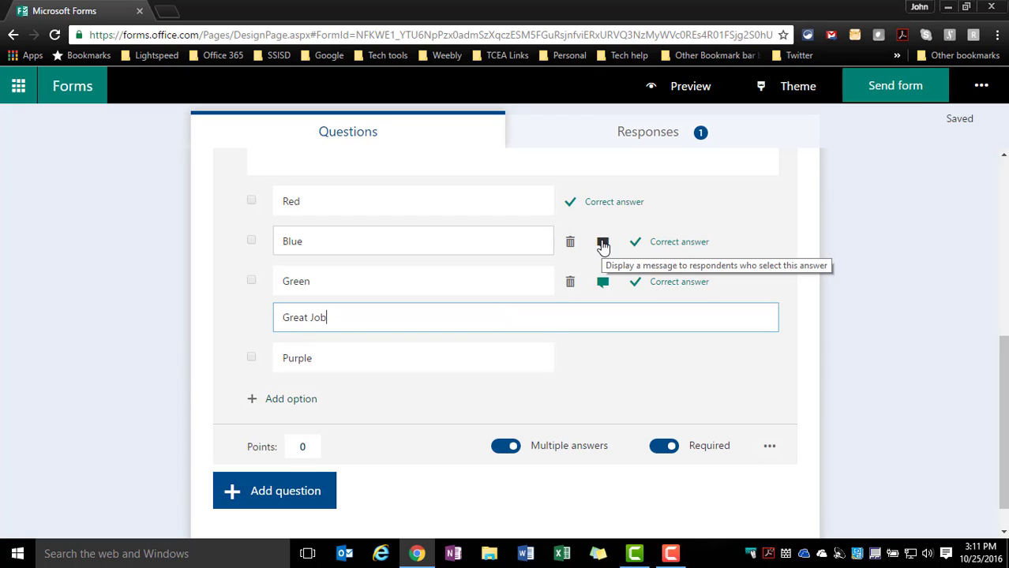
left_click(602, 244)
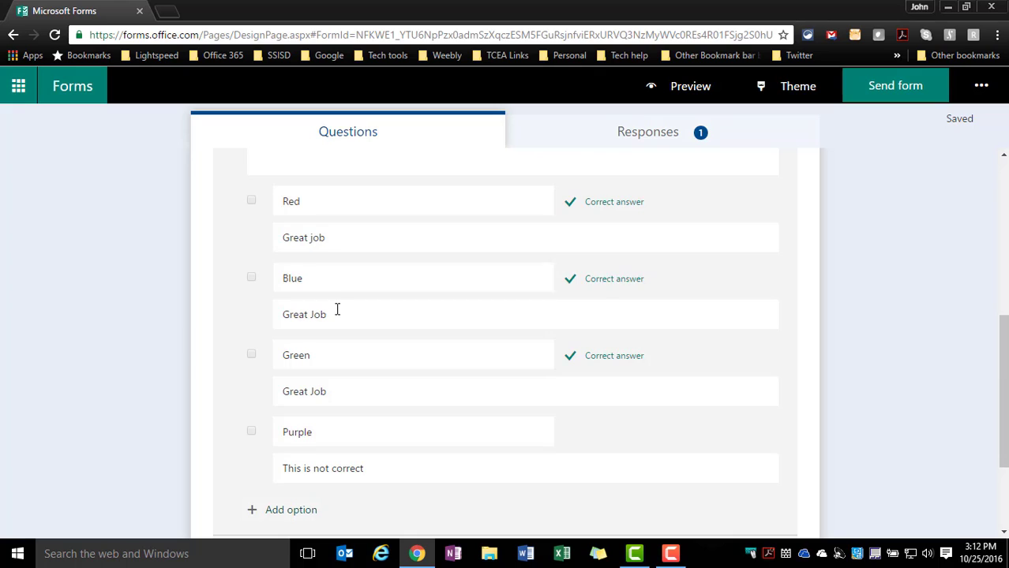
Set the sky color question's points to 20 and add a new quiz question after it
scroll(317, 379, "down", 2)
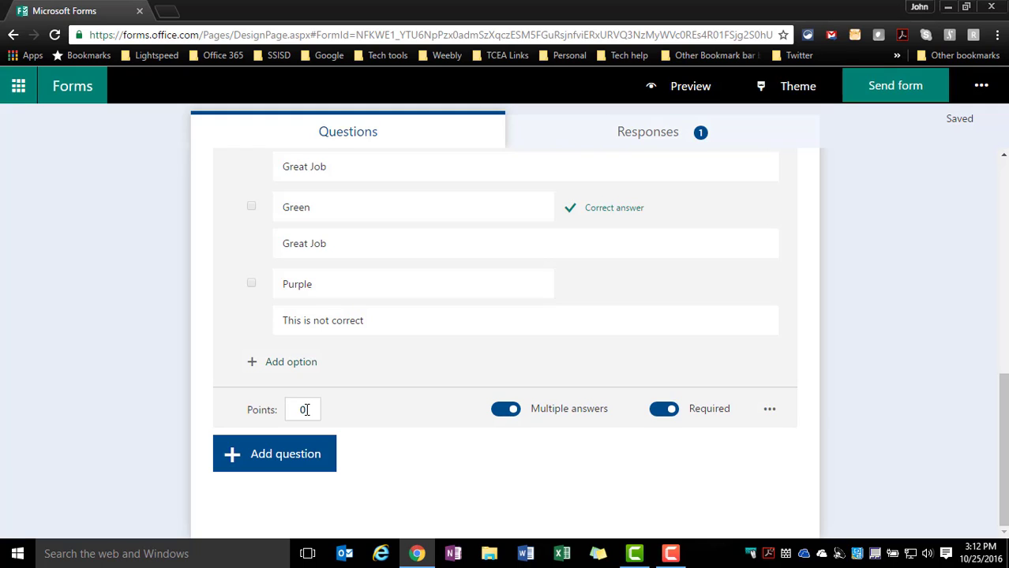
left_click(306, 410)
type("20")
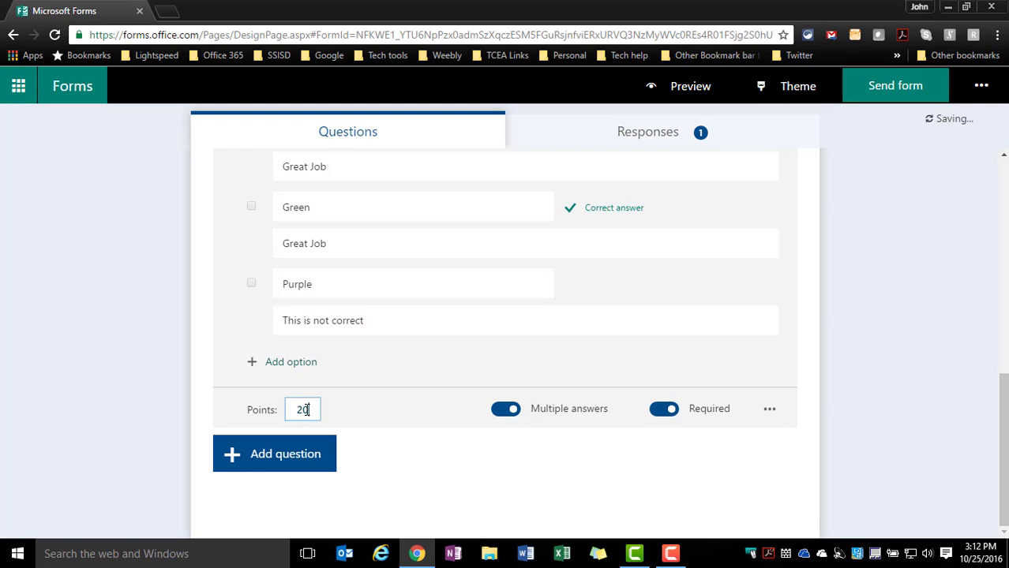
left_click(291, 456)
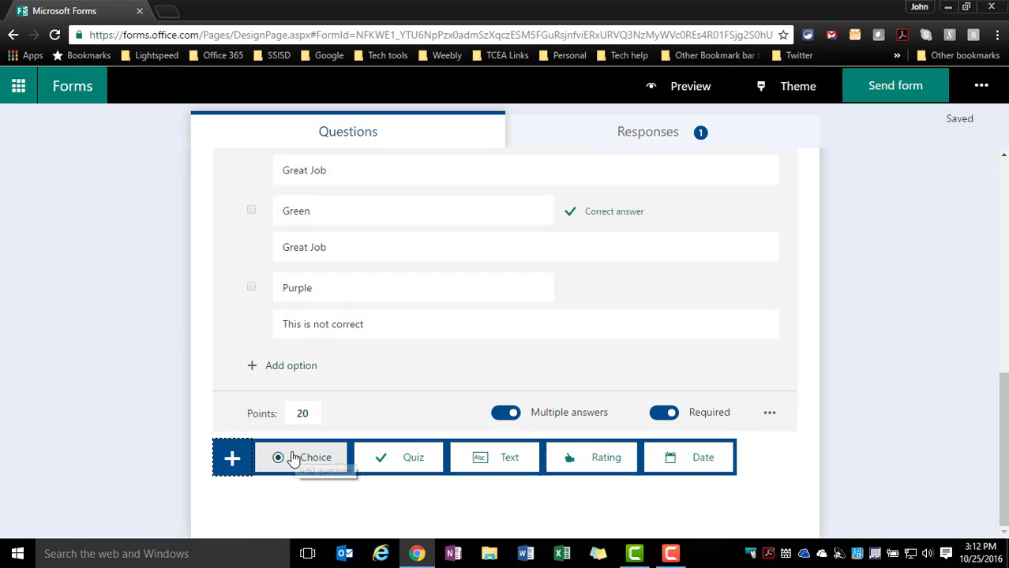
left_click(398, 462)
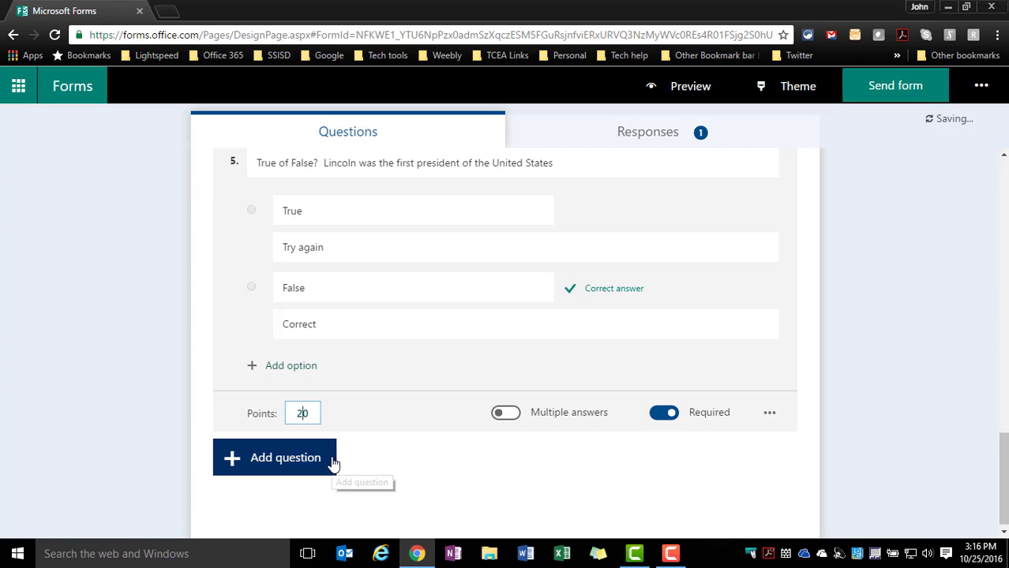
Close question 5 for editing and review the quiz questions with their correct answers and point values
scroll(331, 462, "up", 3)
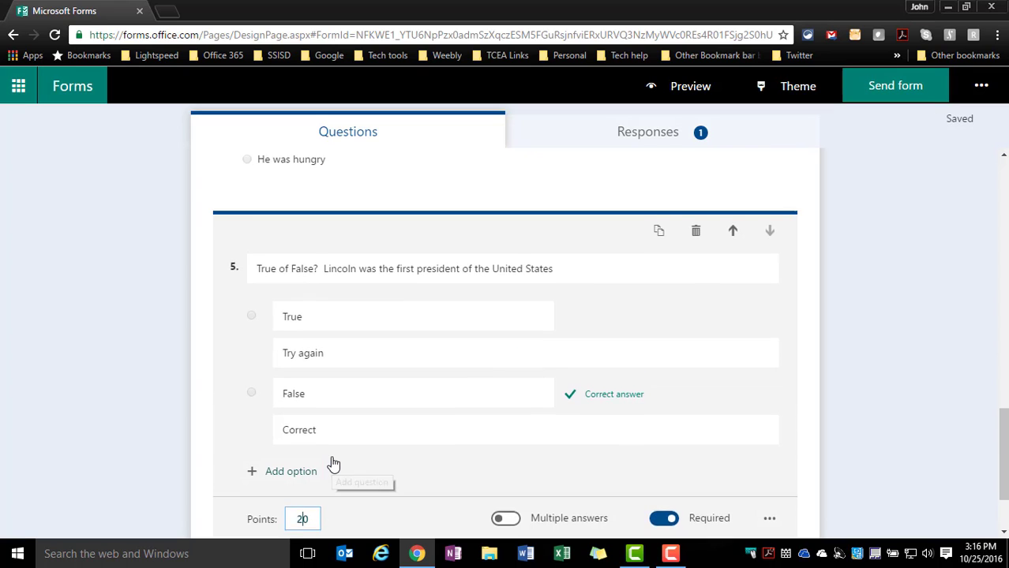
scroll(333, 457, "up", 5)
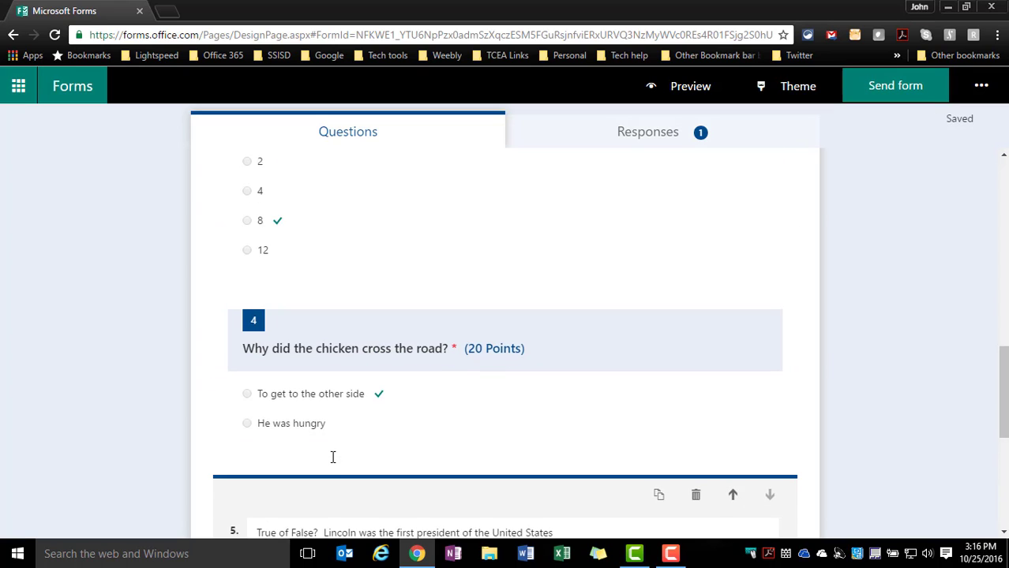
scroll(333, 456, "down", 3)
scroll(184, 364, "down", 2)
left_click(185, 364)
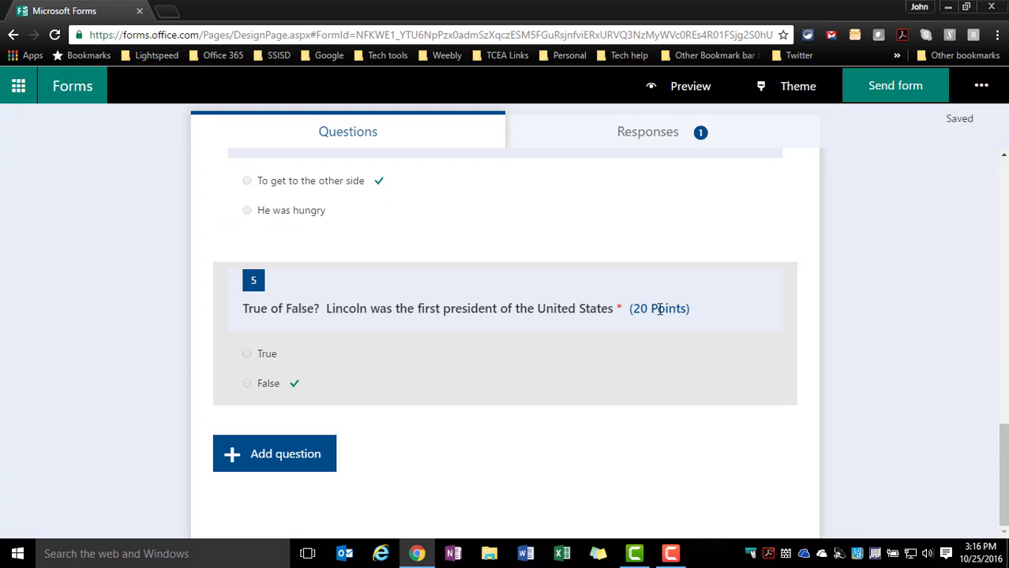
scroll(580, 306, "up", 6)
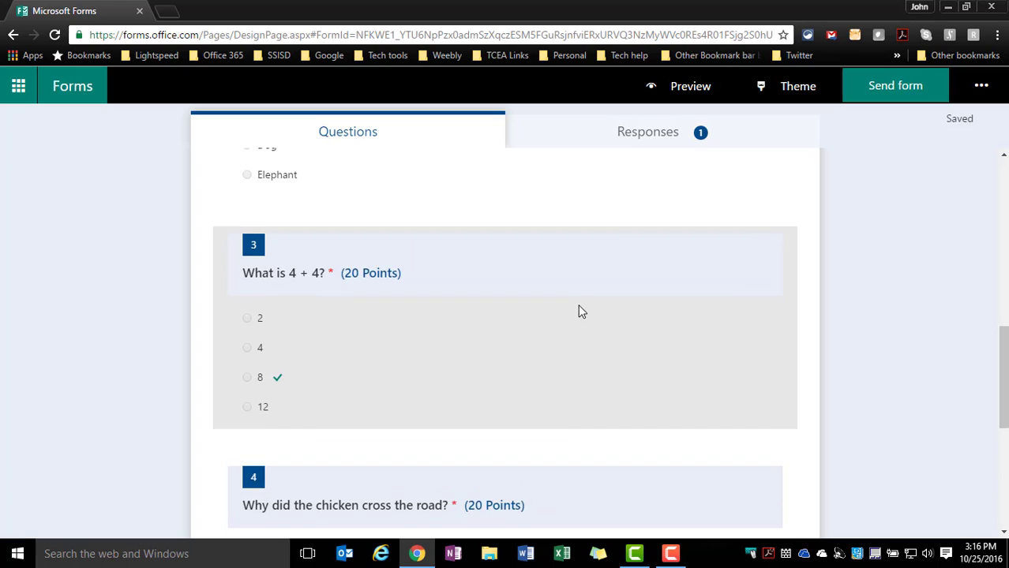
scroll(578, 312, "up", 6)
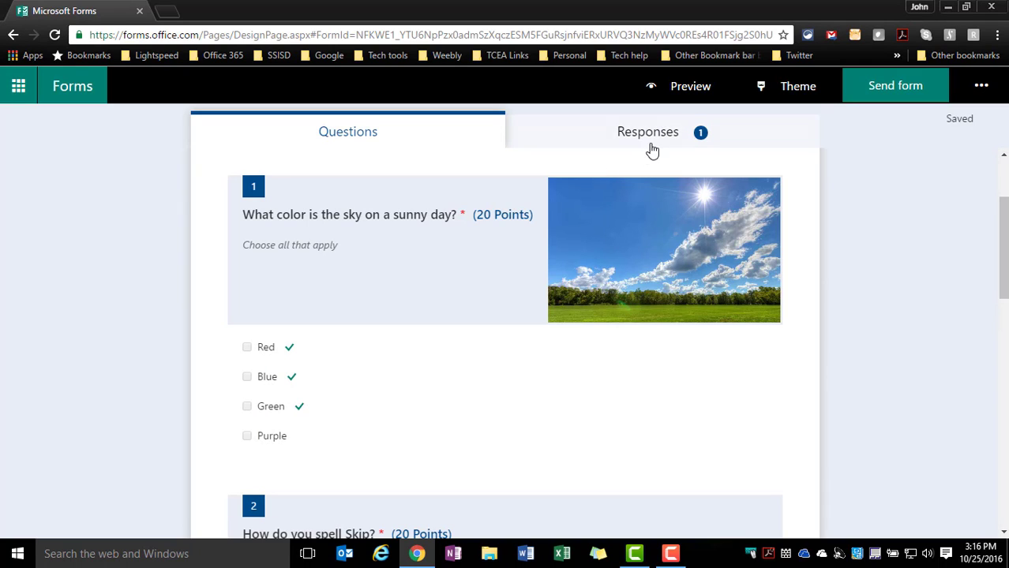
scroll(481, 351, "down", 2)
scroll(476, 358, "down", 6)
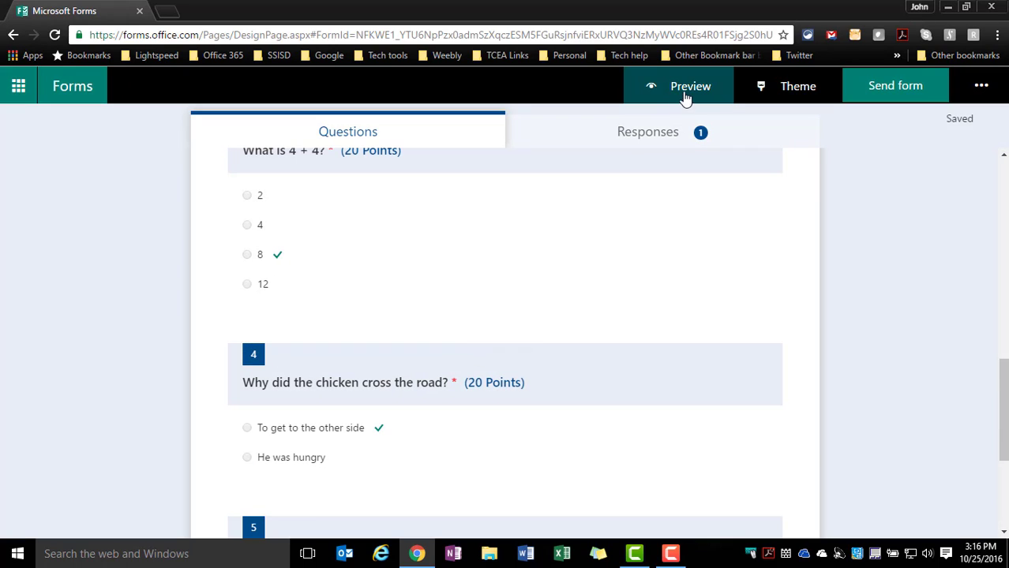
Preview the quiz and submit a test response answering Red and Blue, Skip, 8, He was hungry, and False
left_click(686, 92)
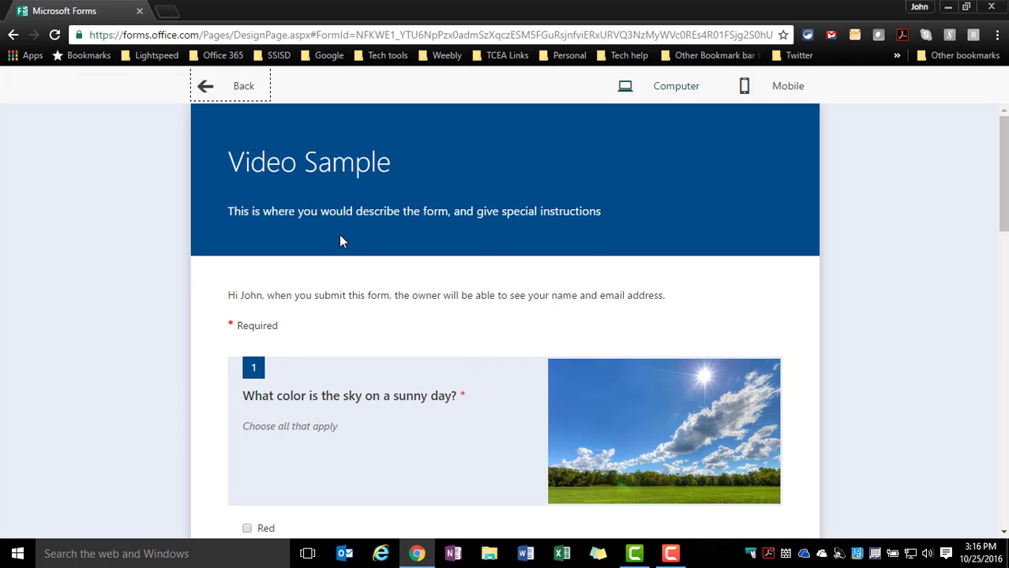
scroll(389, 308, "down", 2)
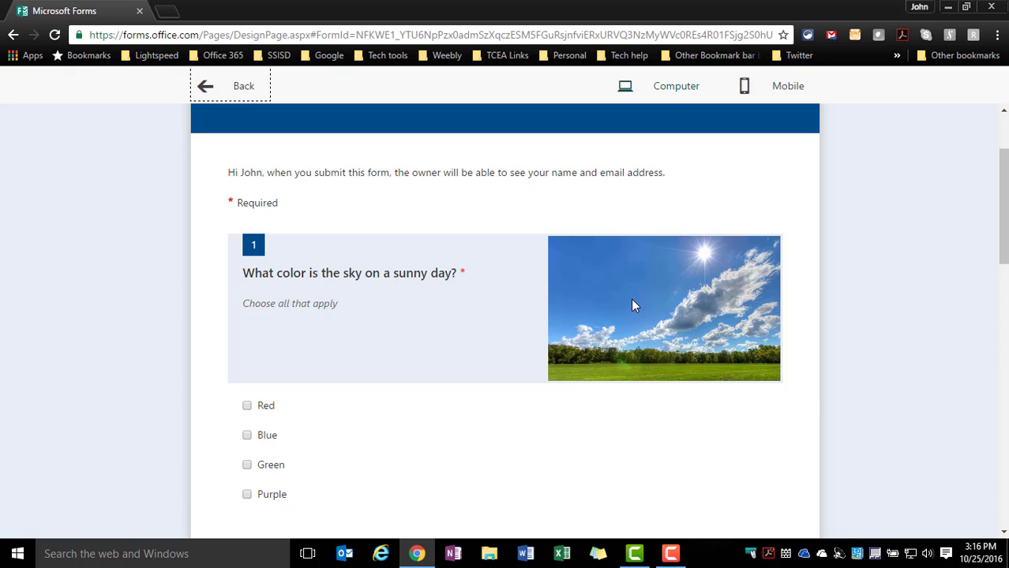
scroll(631, 304, "down", 2)
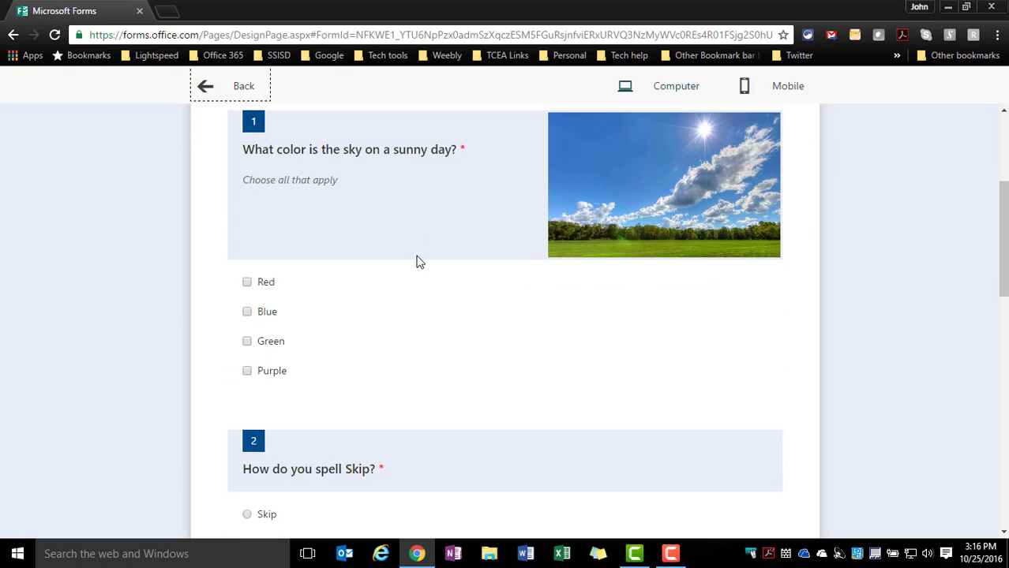
left_click(248, 313)
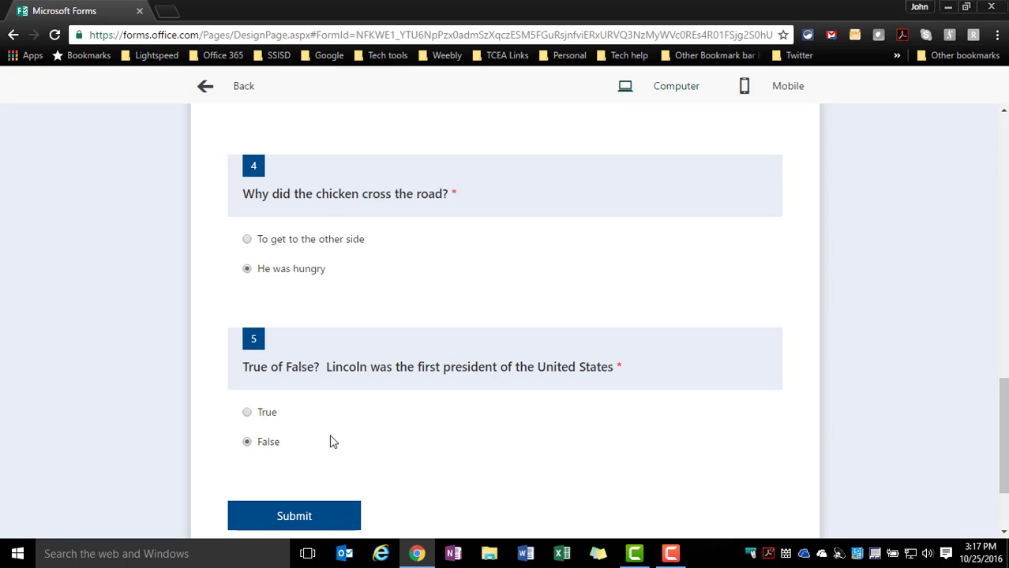
scroll(374, 450, "down", 2)
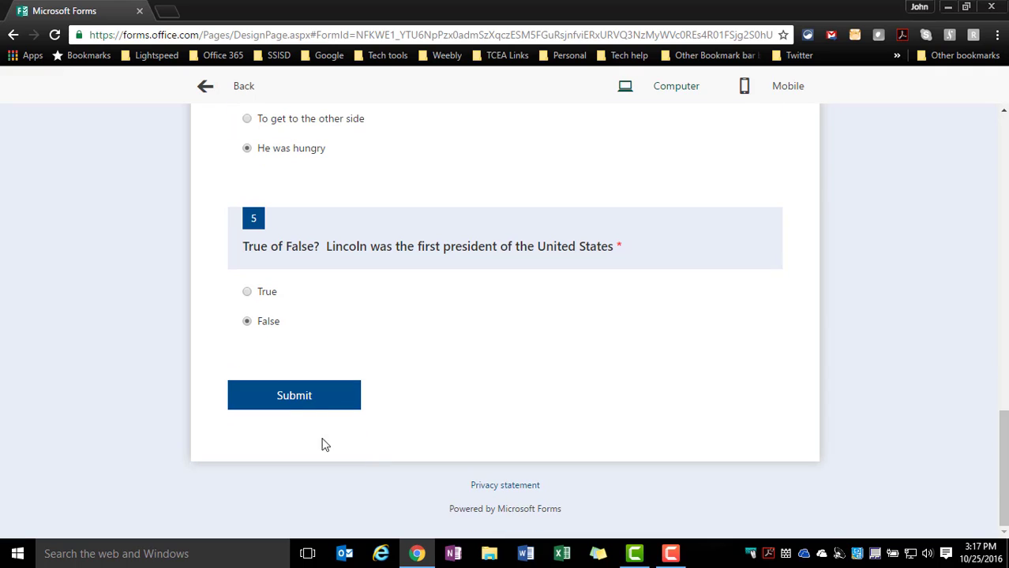
left_click(303, 401)
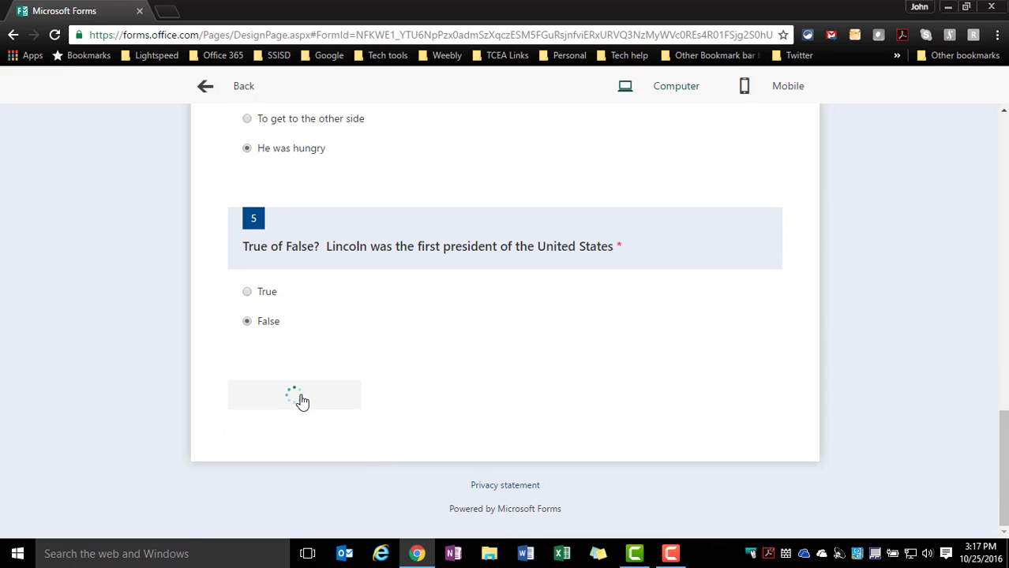
Examine the submitted response's marked answers, the feedback message under each choice, and the final result
scroll(344, 394, "up", 5)
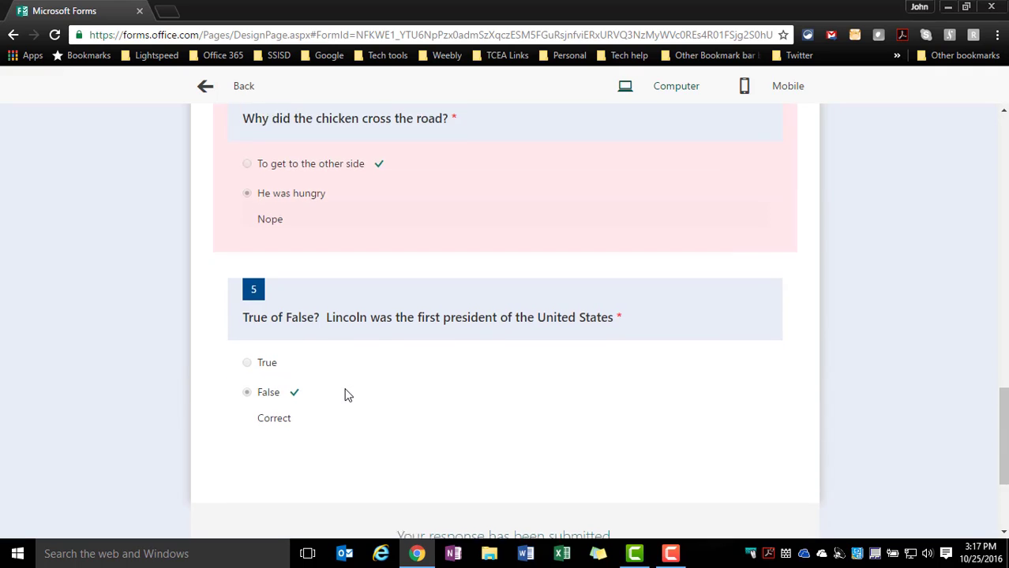
scroll(344, 394, "up", 6)
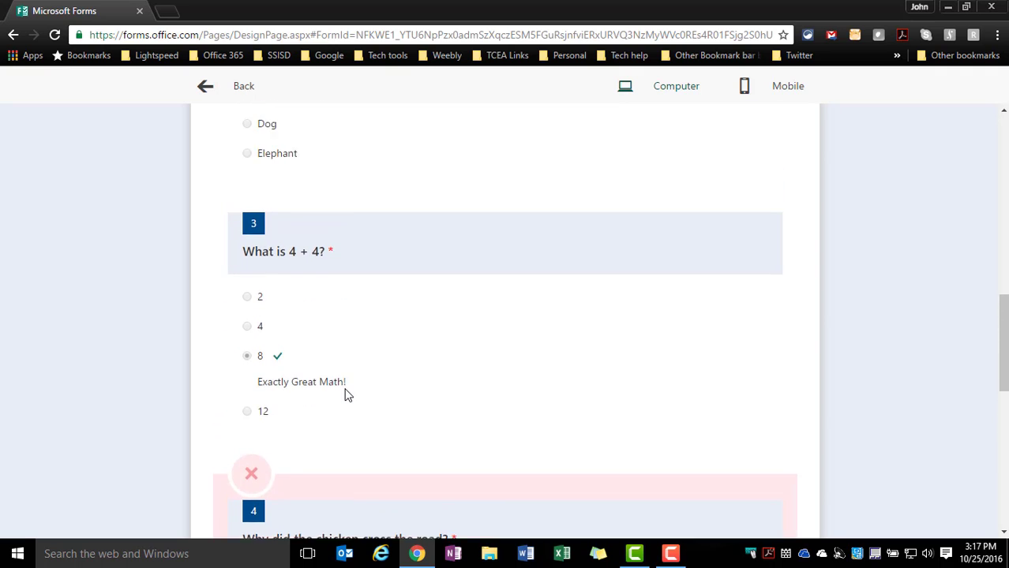
scroll(344, 394, "up", 3)
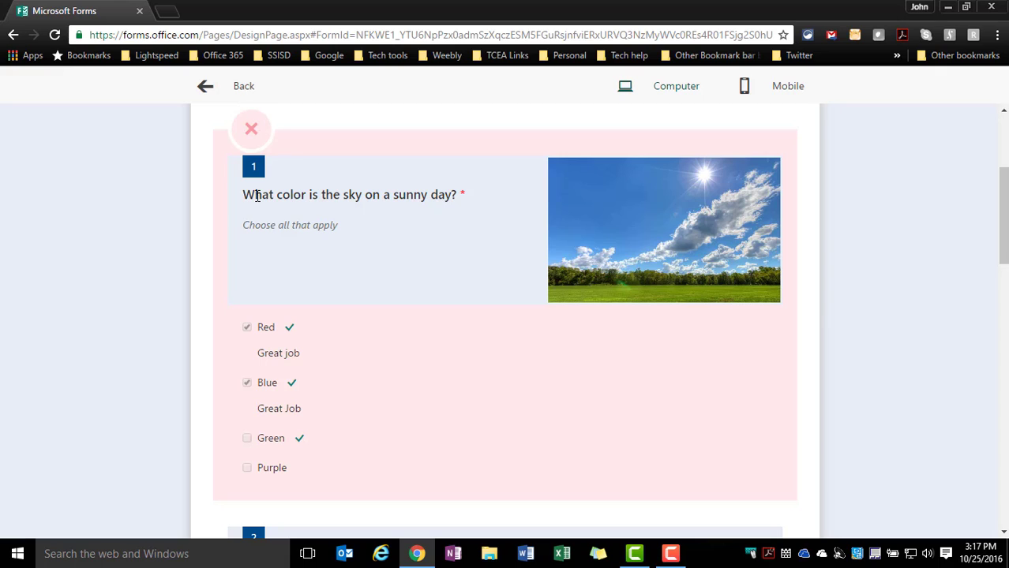
scroll(302, 327, "down", 3)
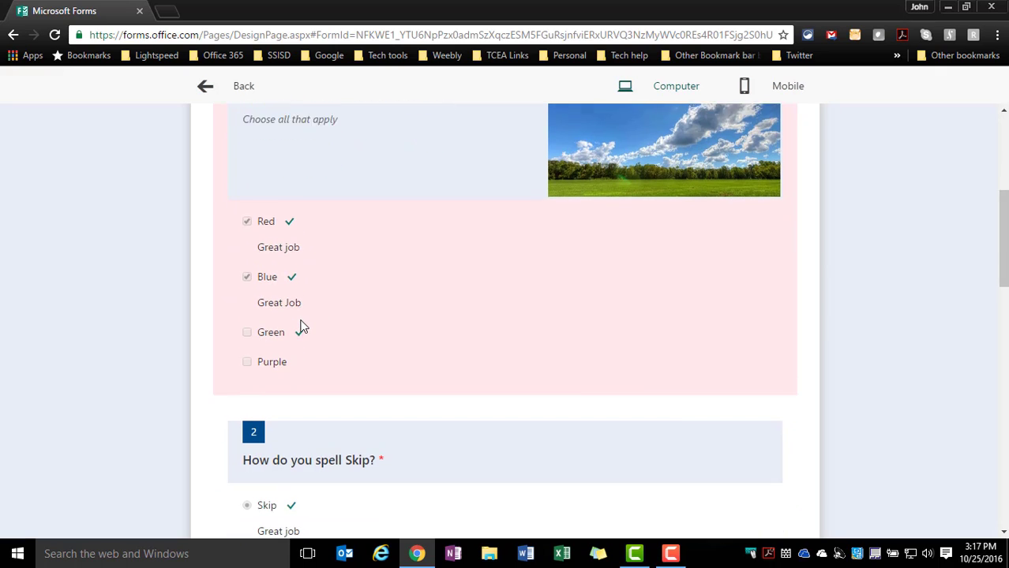
scroll(293, 287, "down", 3)
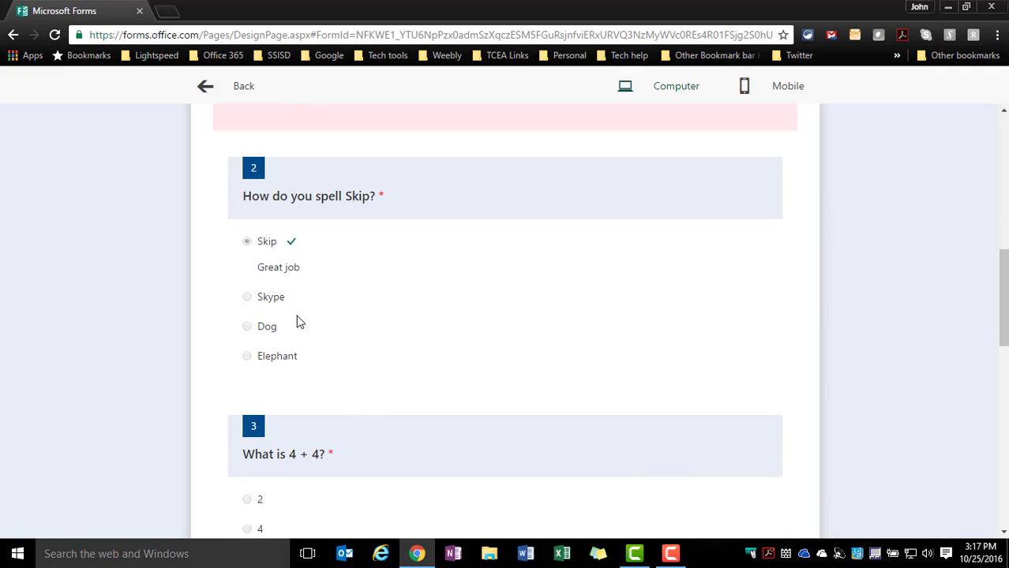
scroll(298, 322, "down", 3)
scroll(317, 341, "down", 3)
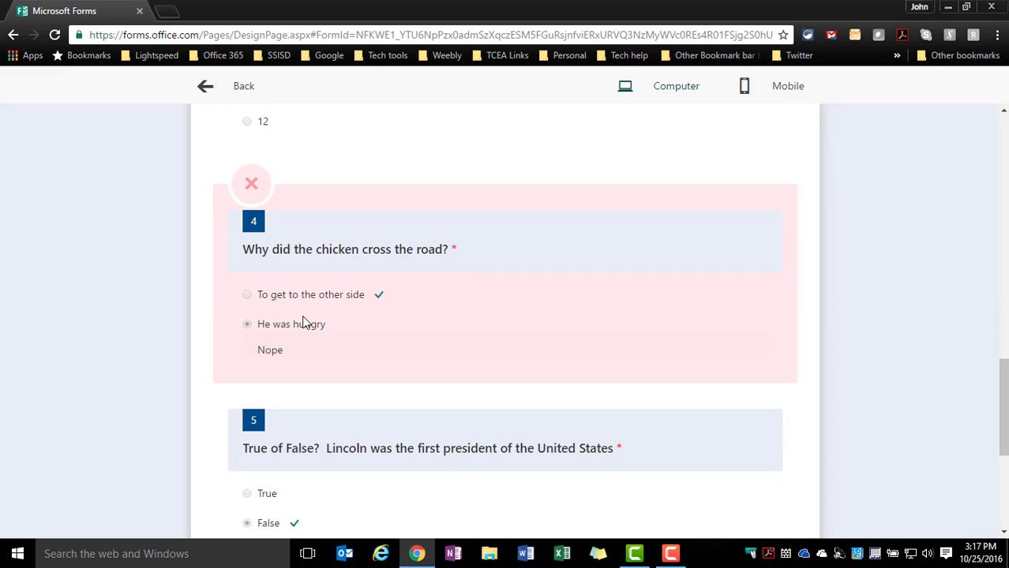
scroll(317, 342, "down", 3)
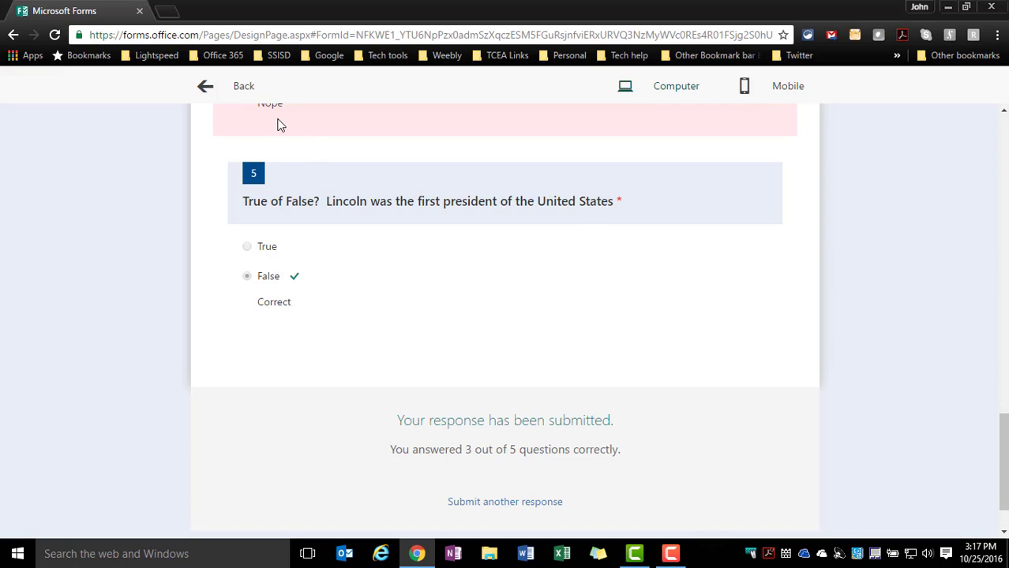
Leave the preview and open the summary of the form's responses
left_click(243, 93)
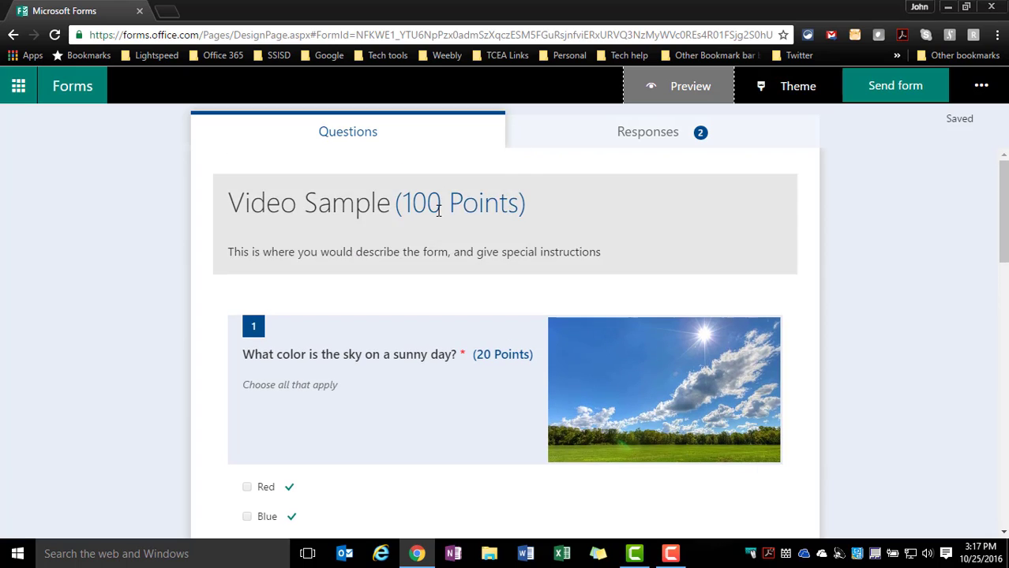
left_click(630, 139)
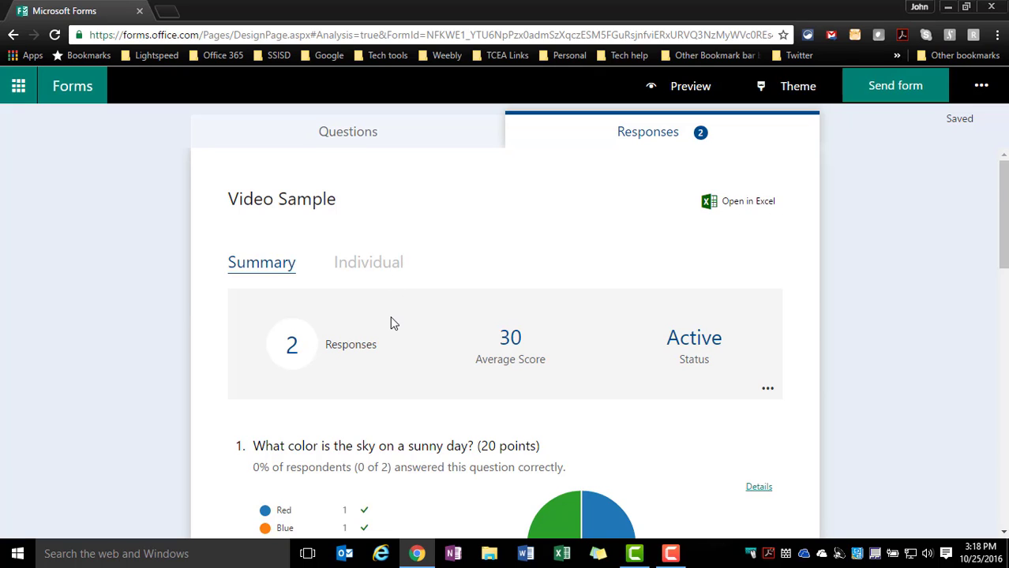
View the individual response details for question 1 about the sky's color, and close them
scroll(391, 322, "down", 2)
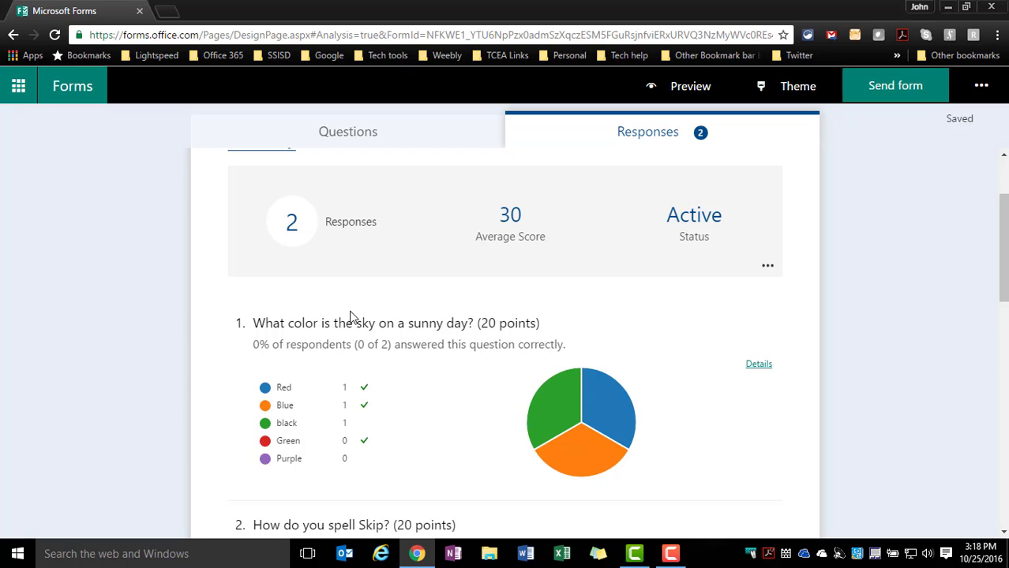
scroll(352, 316, "down", 2)
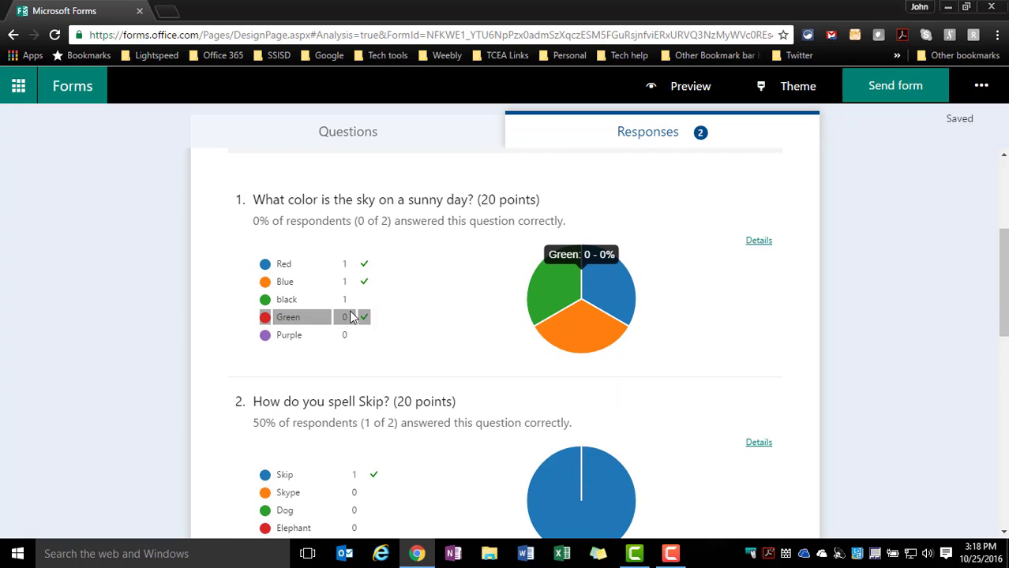
left_click(759, 241)
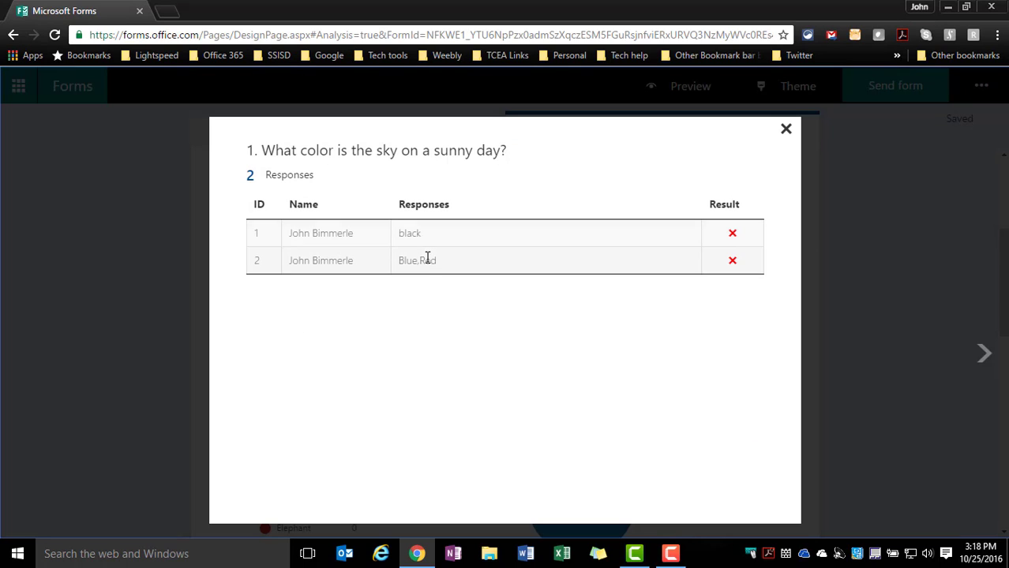
left_click(786, 130)
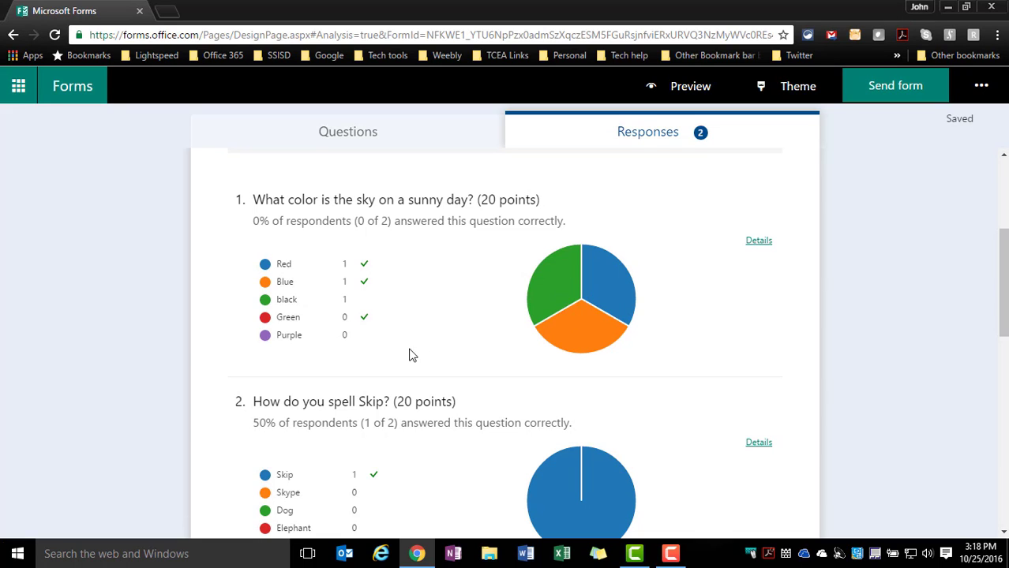
Examine the summary charts, answer counts and percentages of correct answers for questions 2 to 5
scroll(403, 356, "down", 3)
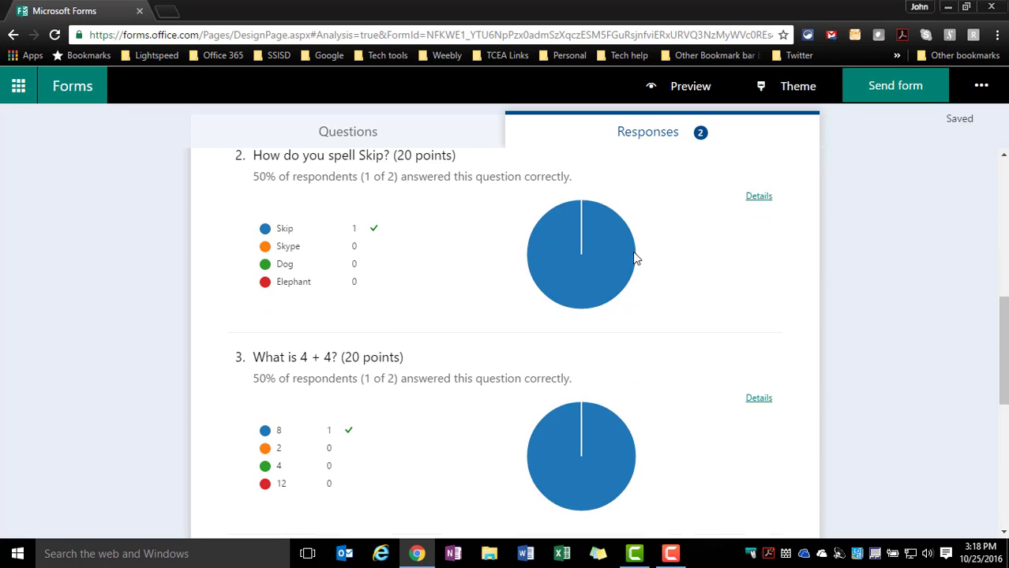
scroll(506, 340, "down", 1)
scroll(504, 338, "down", 3)
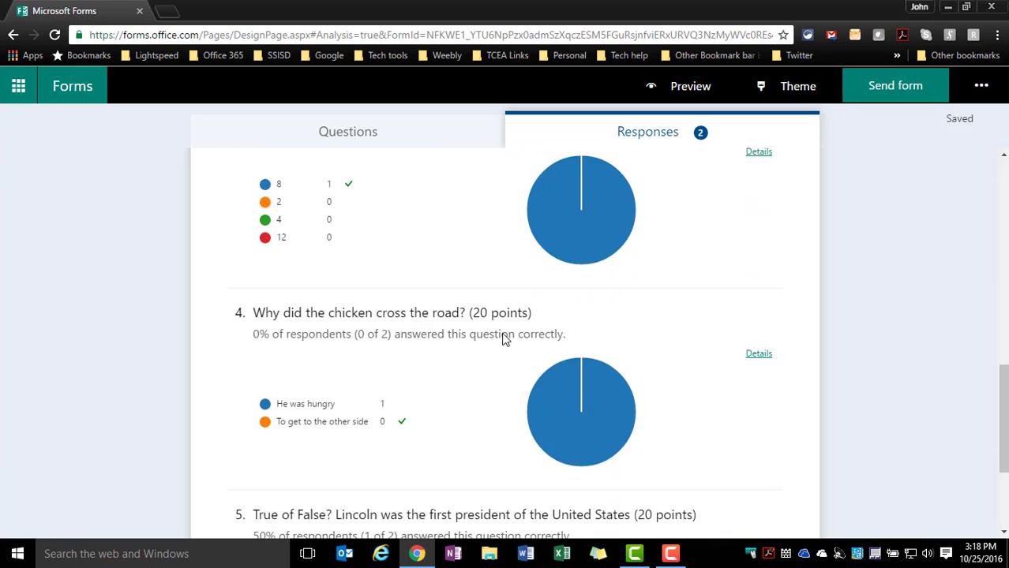
scroll(505, 338, "up", 2)
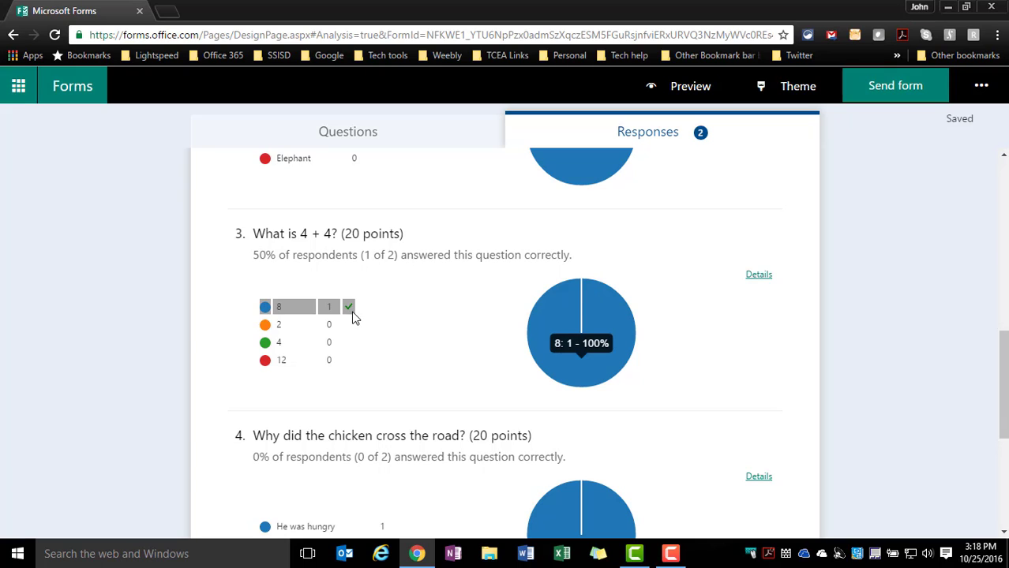
scroll(377, 344, "down", 1)
scroll(378, 344, "down", 1)
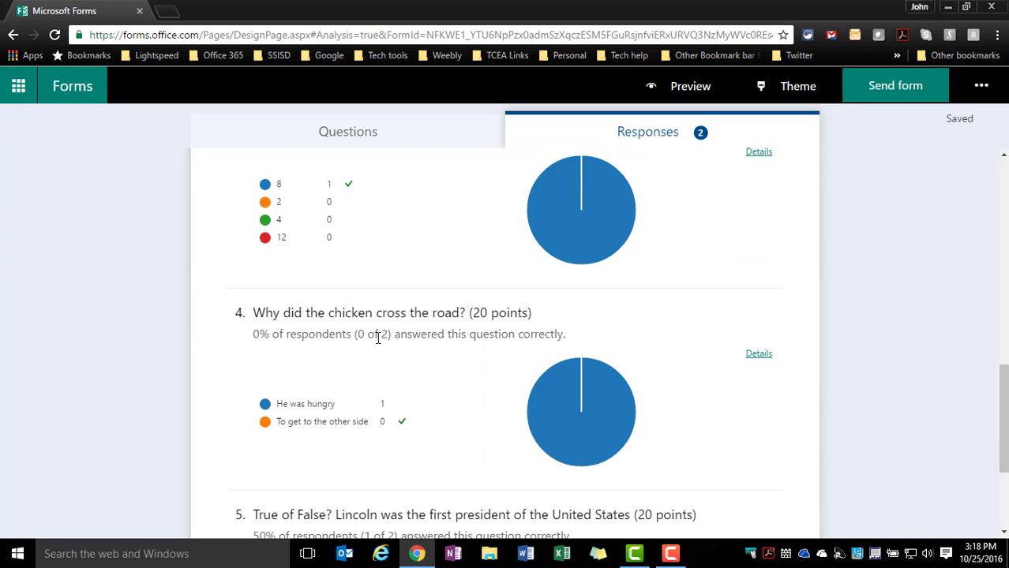
scroll(377, 338, "down", 2)
scroll(378, 344, "down", 1)
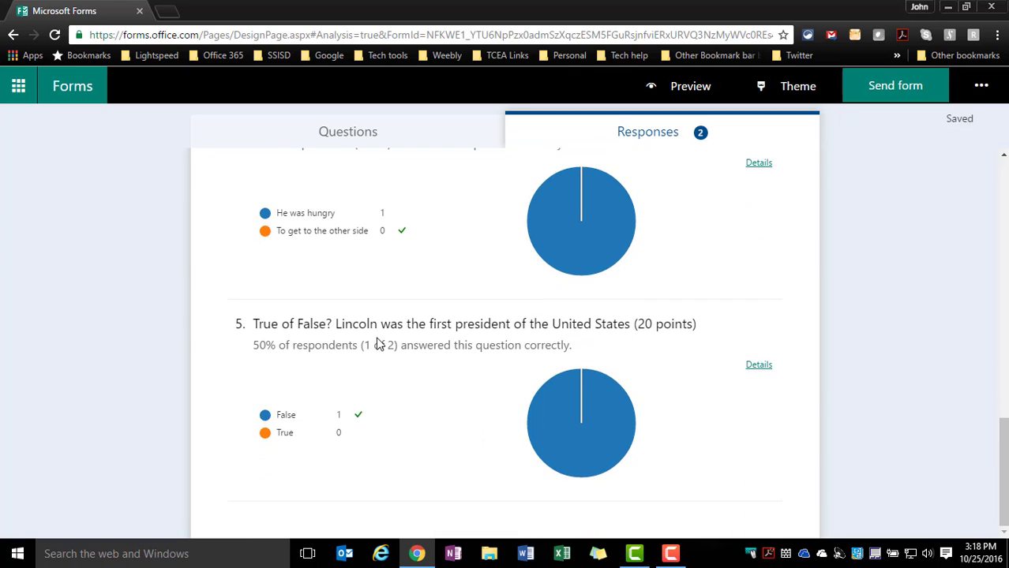
Switch the responses to the individual view and check the list of responders without changing the selection
scroll(377, 344, "up", 9)
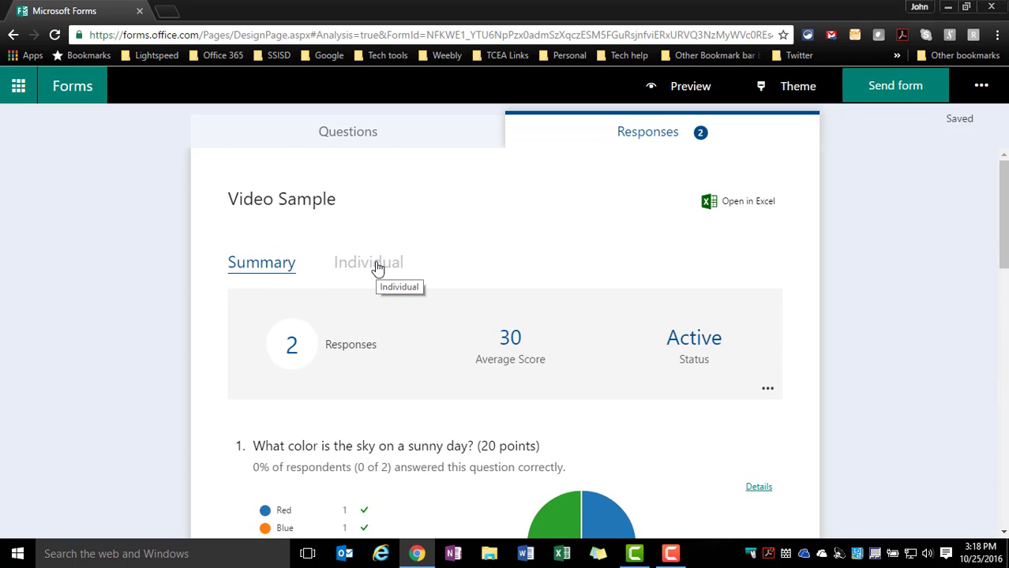
left_click(377, 268)
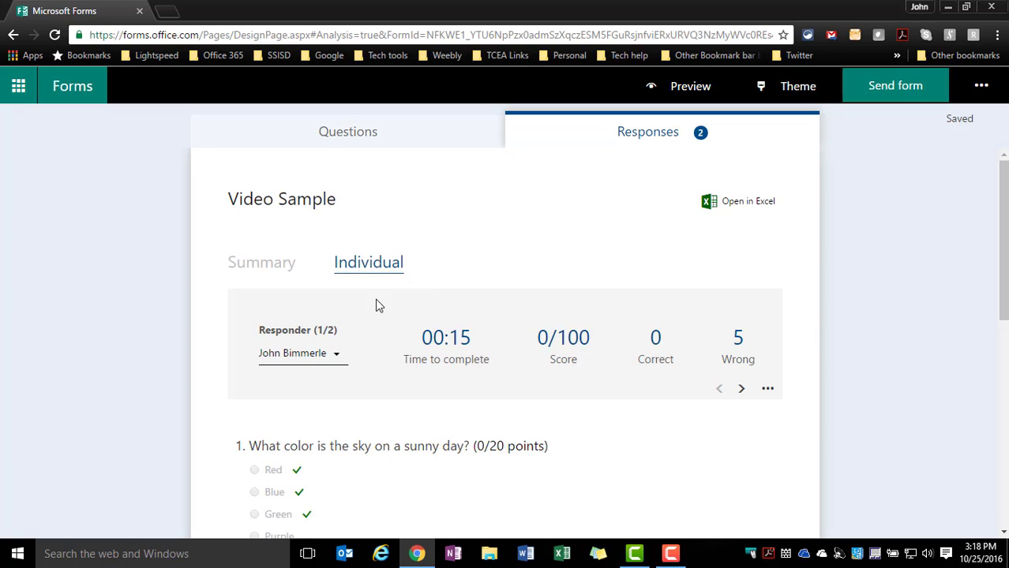
scroll(383, 316, "down", 2)
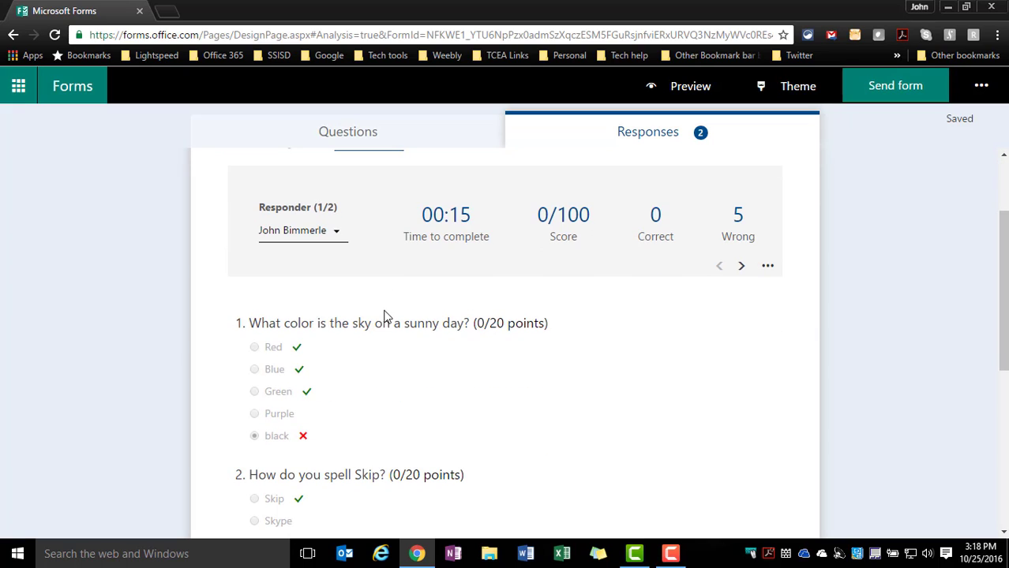
left_click(334, 239)
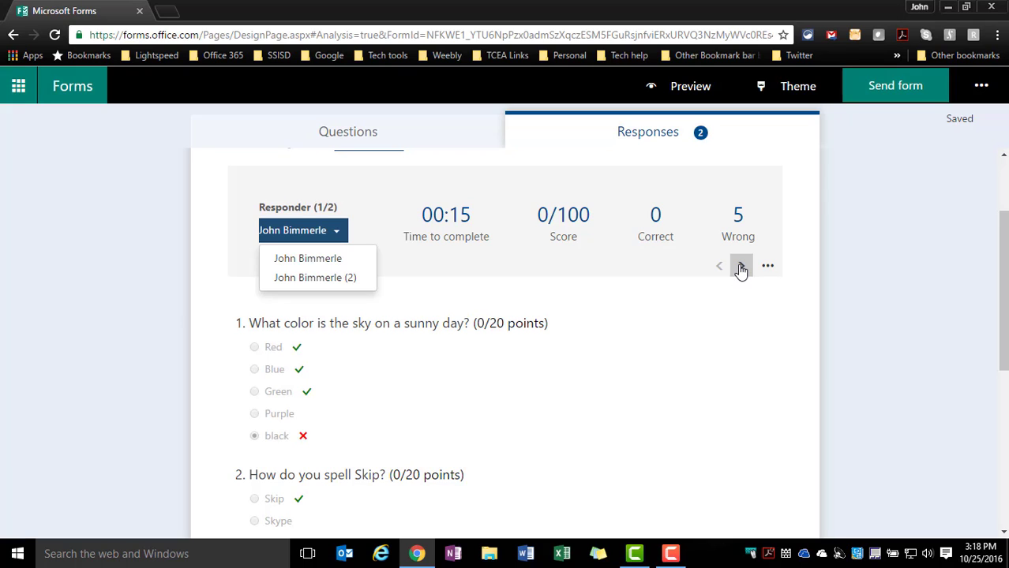
left_click(221, 265)
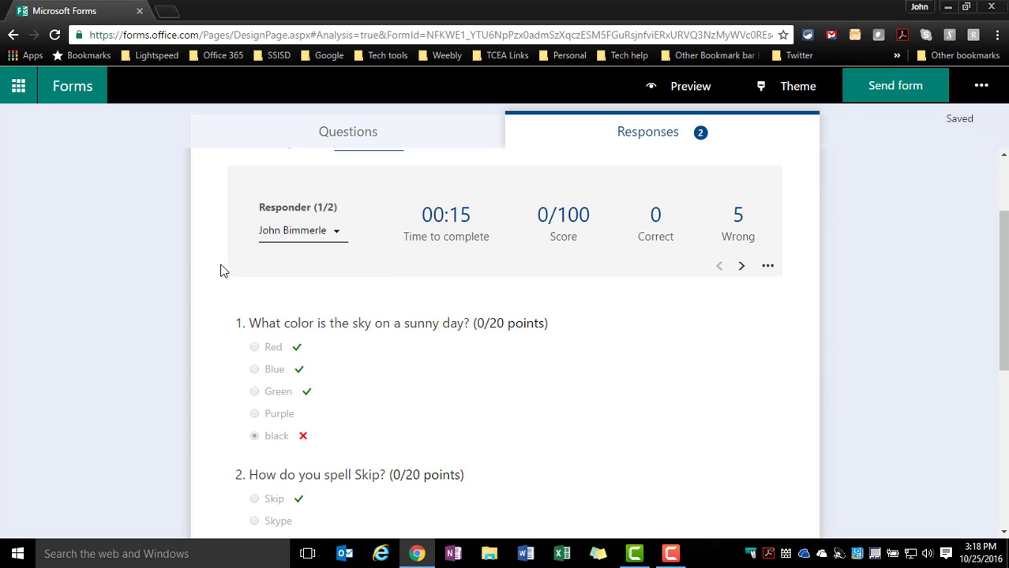
Examine the first responder's answers, correct-answer marks and points for each of the five questions
scroll(340, 354, "down", 2)
scroll(341, 349, "down", 2)
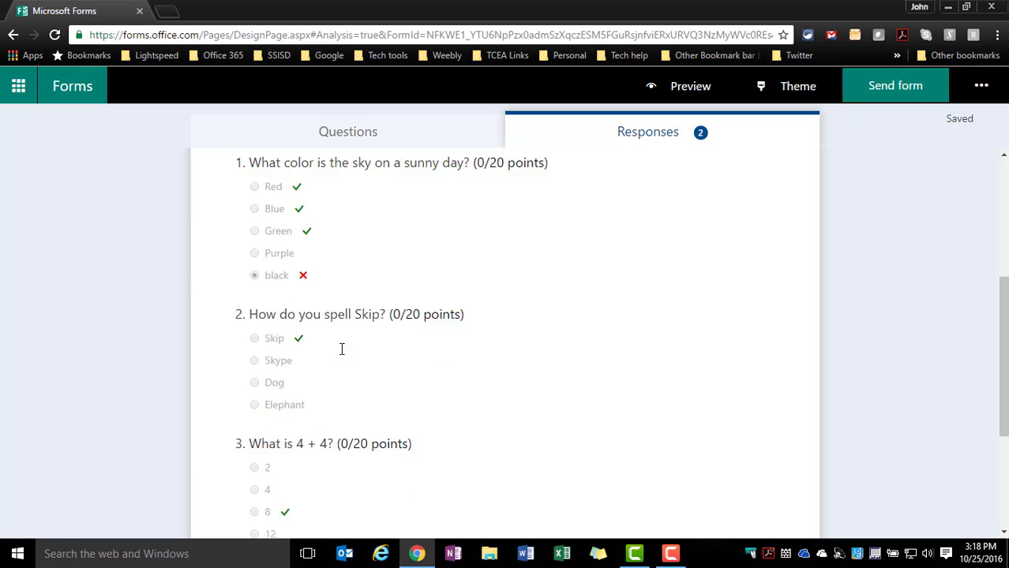
scroll(332, 370, "down", 2)
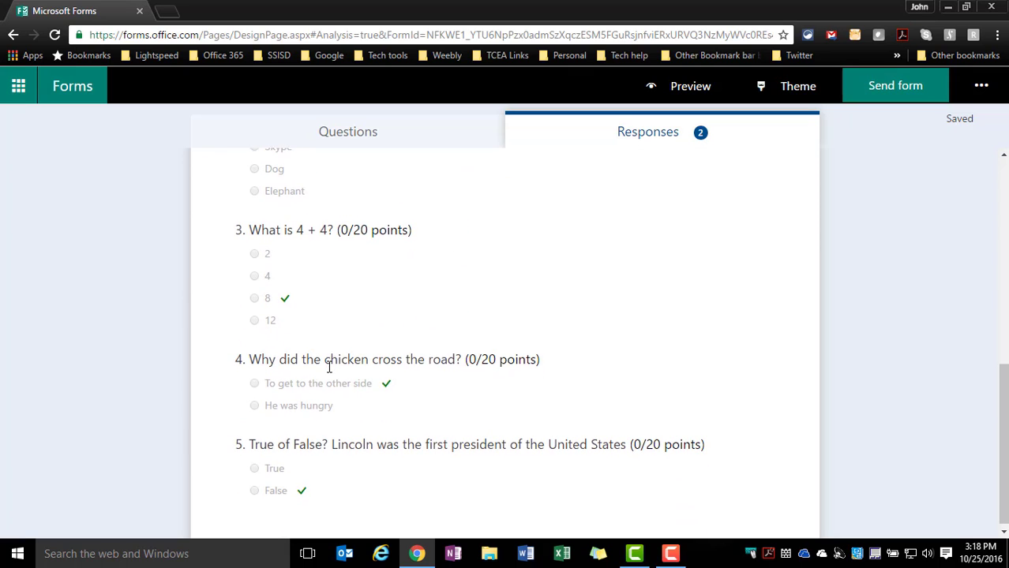
scroll(330, 373, "up", 5)
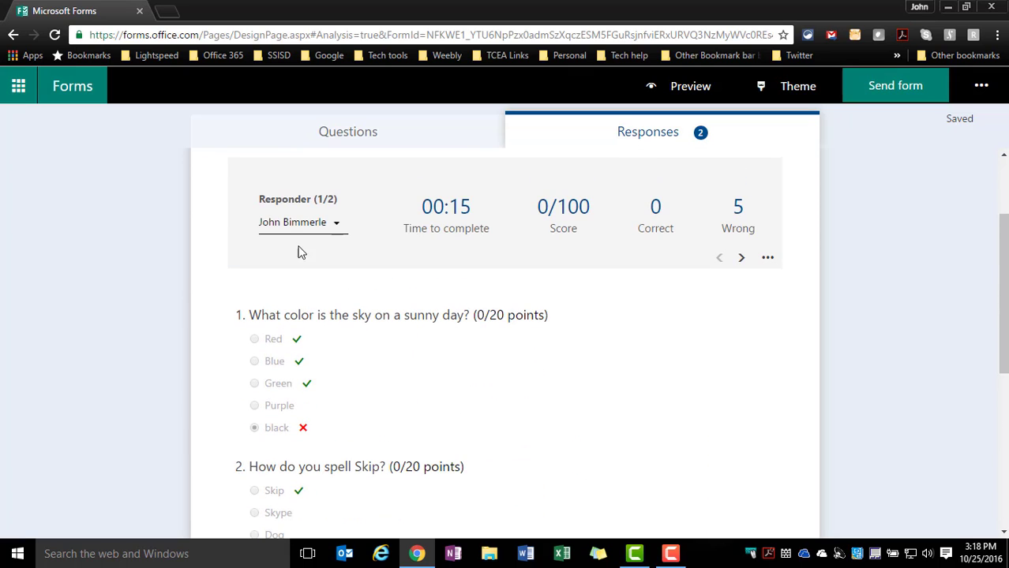
scroll(330, 353, "down", 1)
scroll(330, 360, "down", 4)
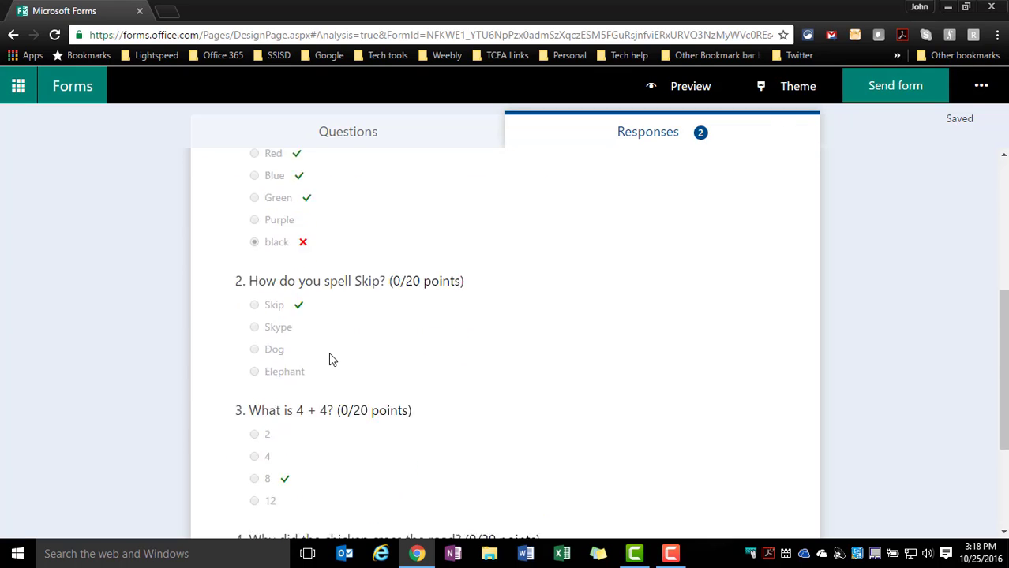
Check the first responder's overall score and advance to the second responder's results
scroll(330, 352, "up", 5)
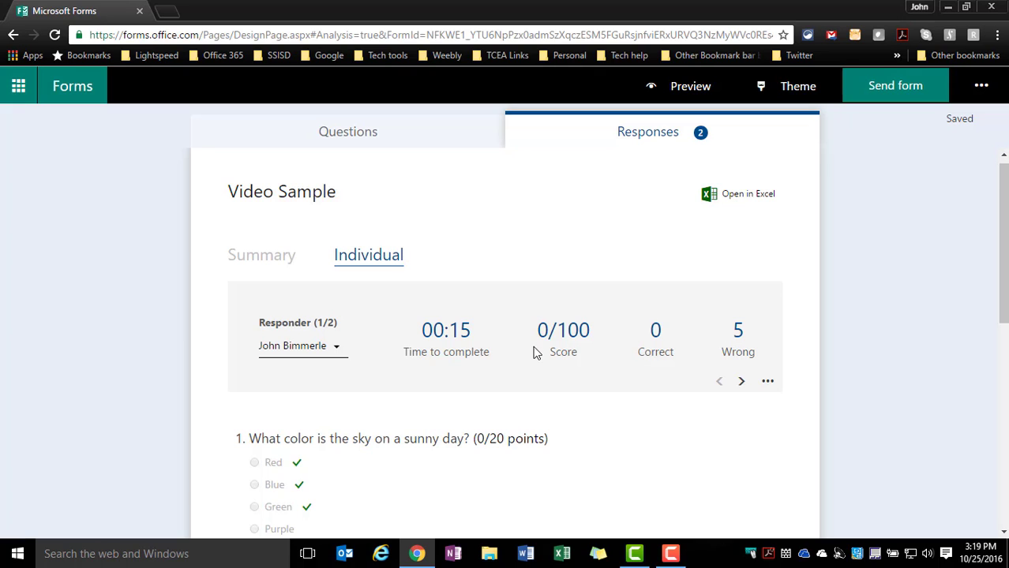
scroll(517, 377, "down", 2)
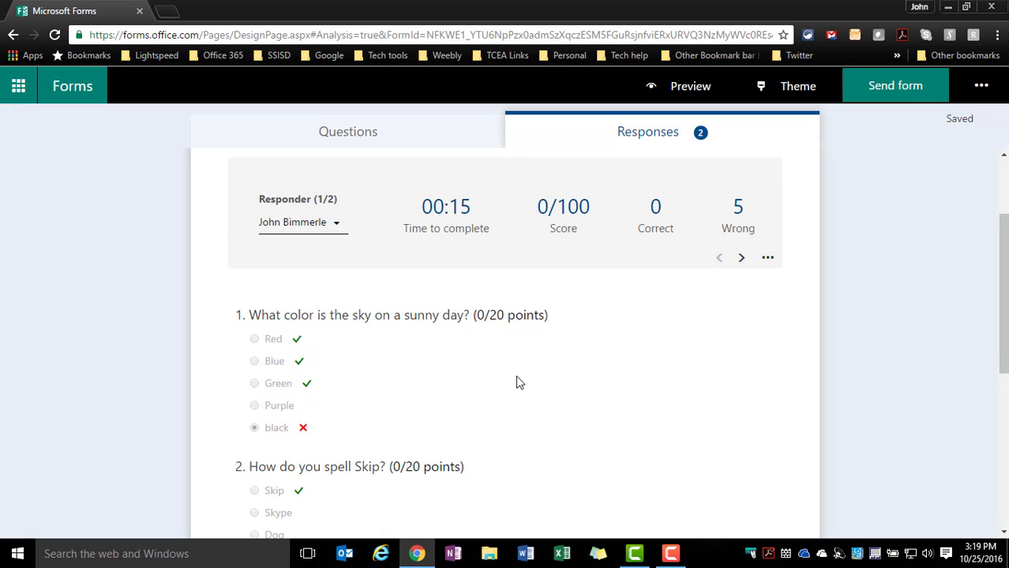
left_click(746, 263)
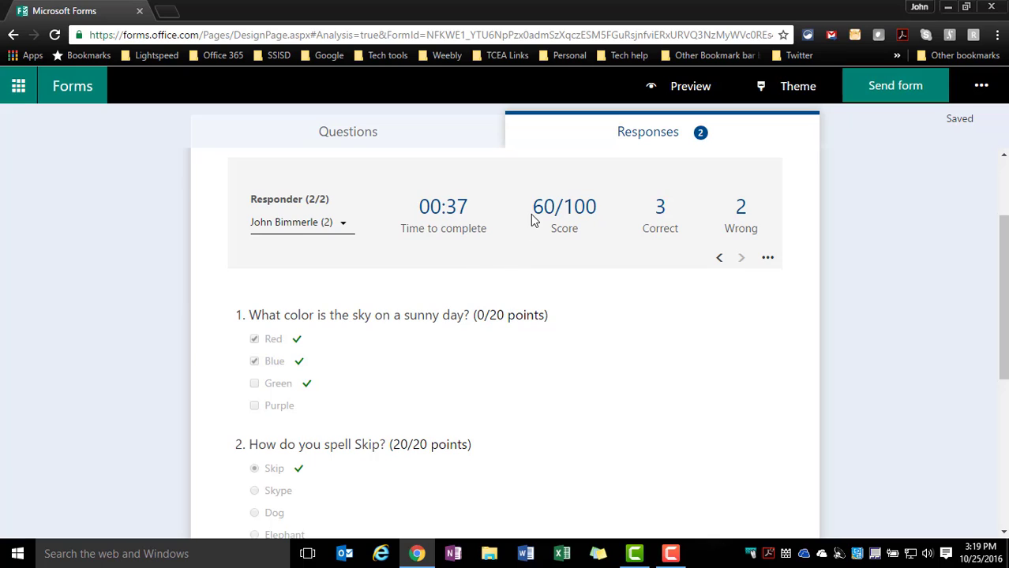